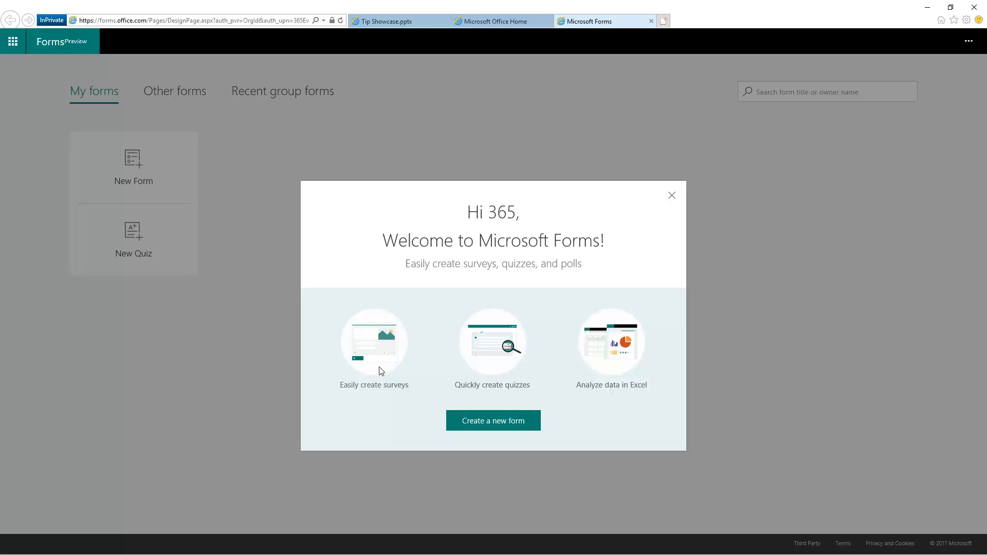
# Create a new form and title it "New Department Logo".
pyautogui.click(503, 428)
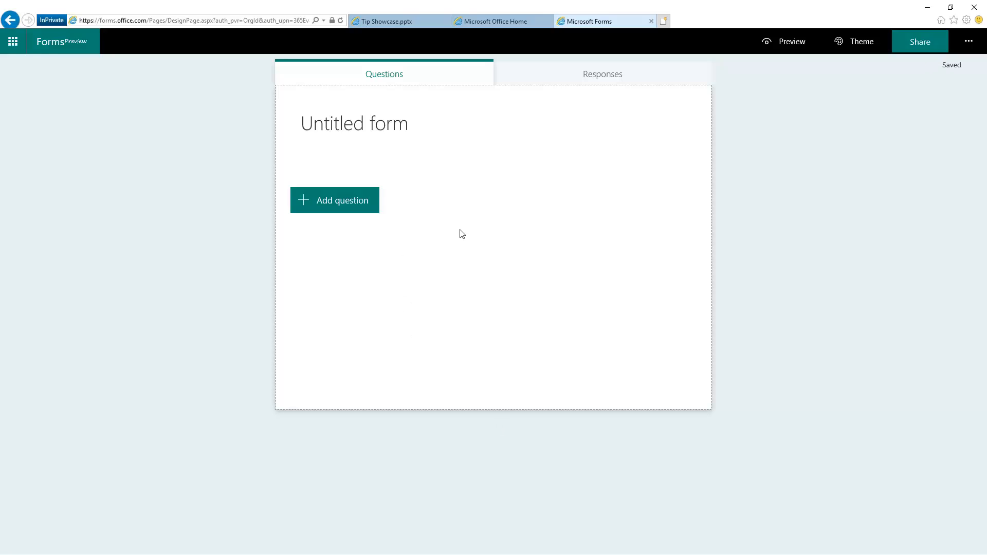
pyautogui.click(360, 132)
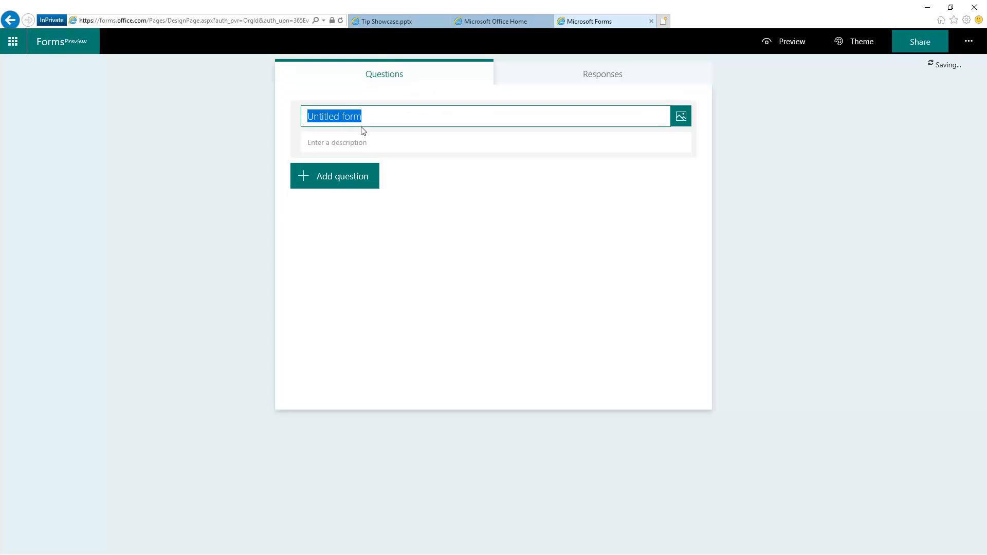
pyautogui.write('New Depart')
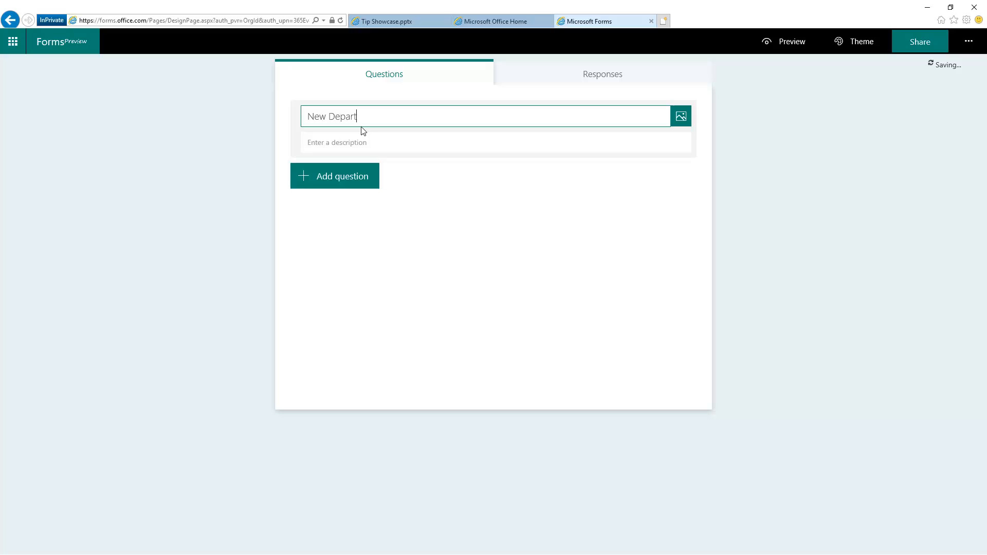
pyautogui.write('ment Logo')
pyautogui.press('Tab')
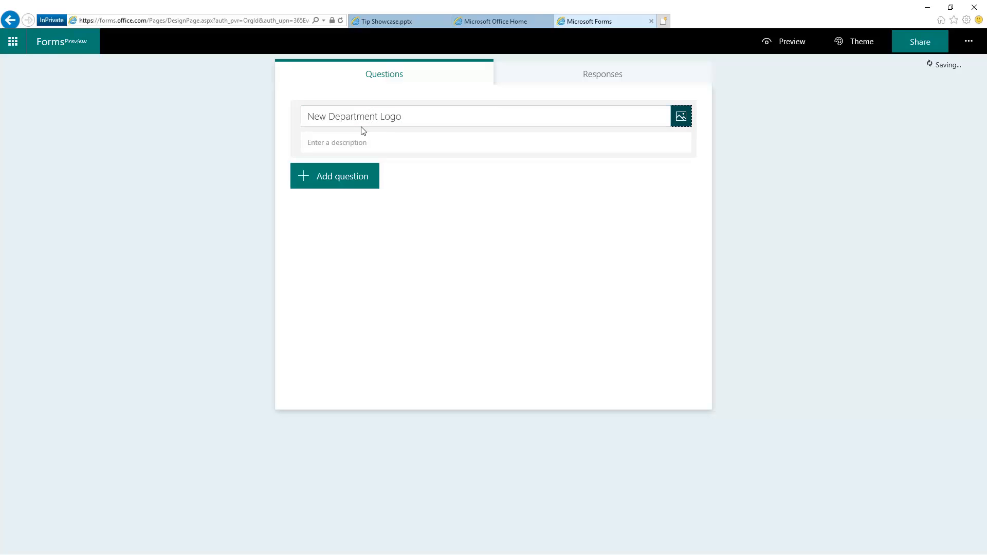
# Enter the form description "Seeking to gather input on a new Department logo.".
pyautogui.press('Tab')
pyautogui.write('S')
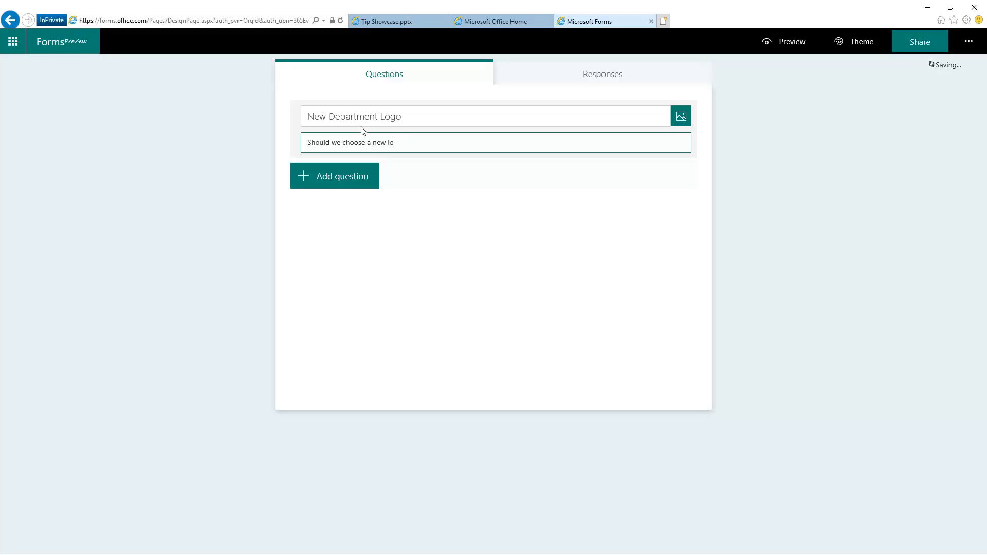
pyautogui.press('BackSpace')
pyautogui.press('BackSpace')
pyautogui.press('BackSpace')
pyautogui.press('BackSpace')
pyautogui.press('BackSpace')
pyautogui.press('BackSpace')
pyautogui.press('BackSpace')
pyautogui.press('BackSpace')
pyautogui.press('BackSpace')
pyautogui.write('S')
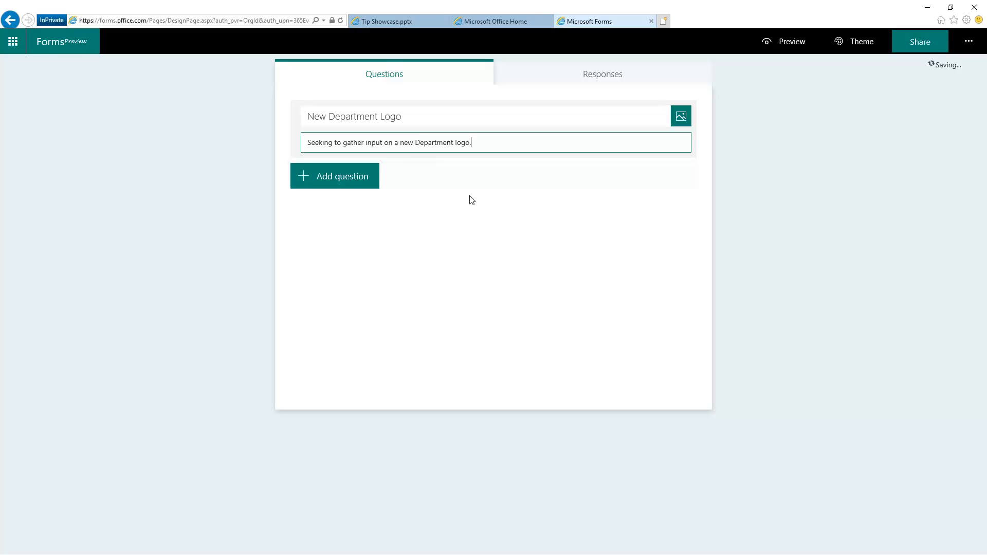
# Add a choice question reading "Are you aware our parent department has a log?".
pyautogui.click(359, 184)
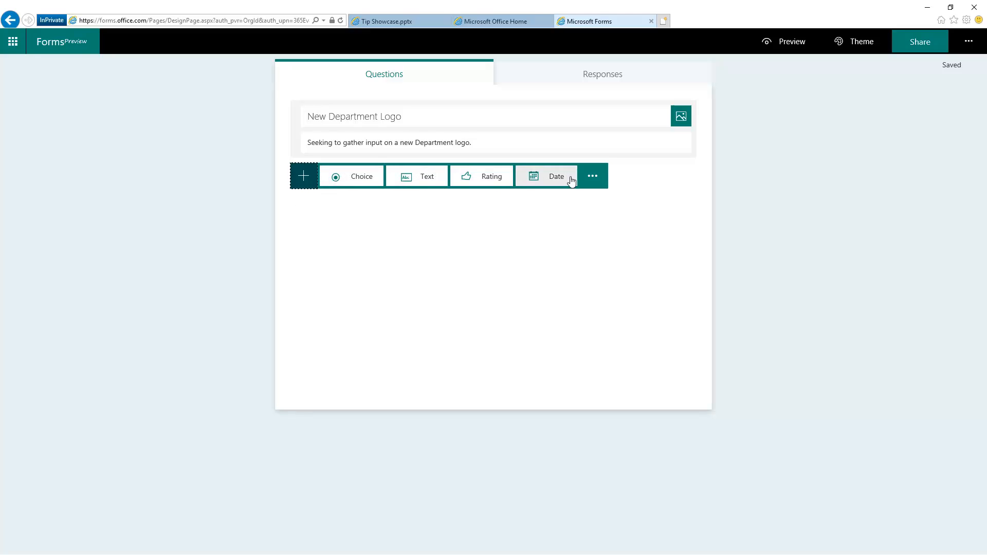
pyautogui.click(368, 183)
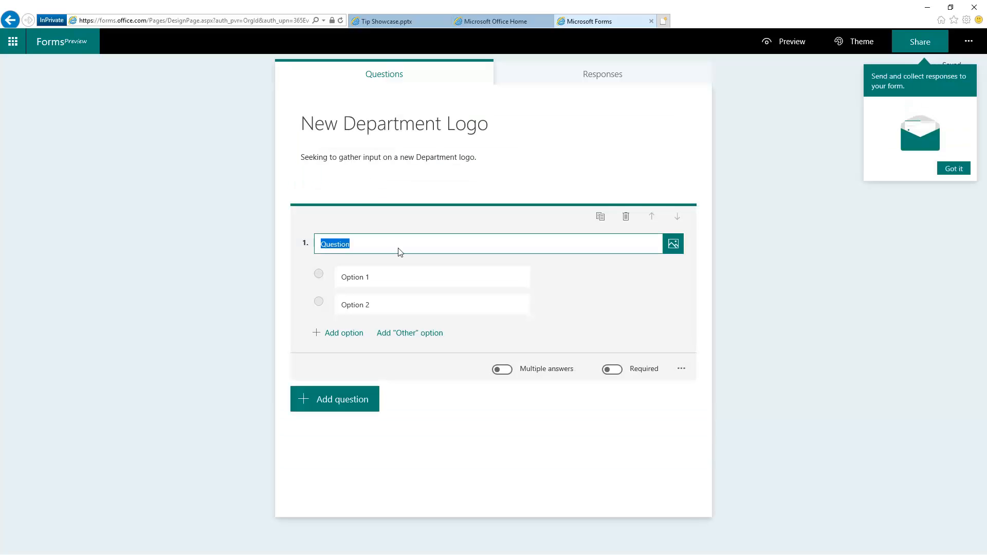
pyautogui.write('Are you aware ou')
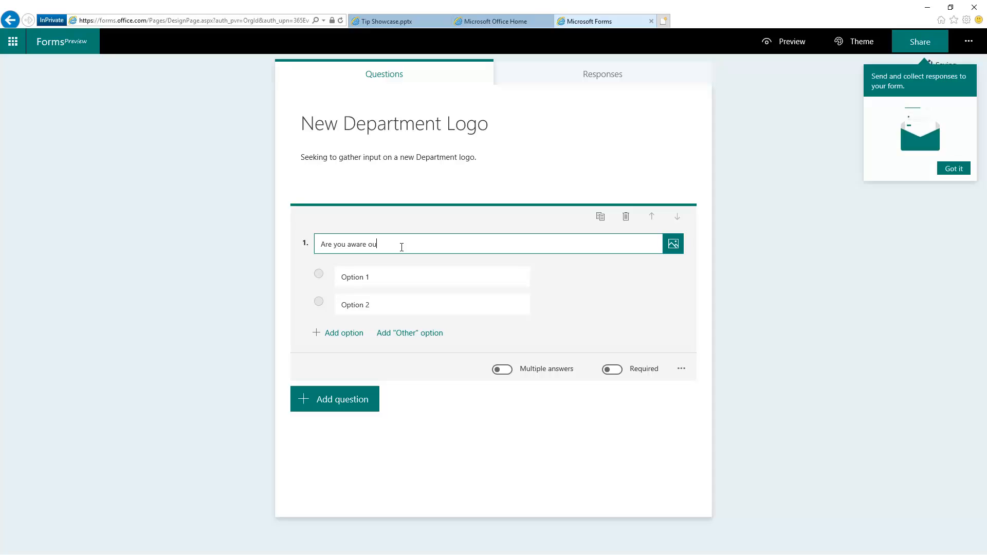
pyautogui.write('r headquarter')
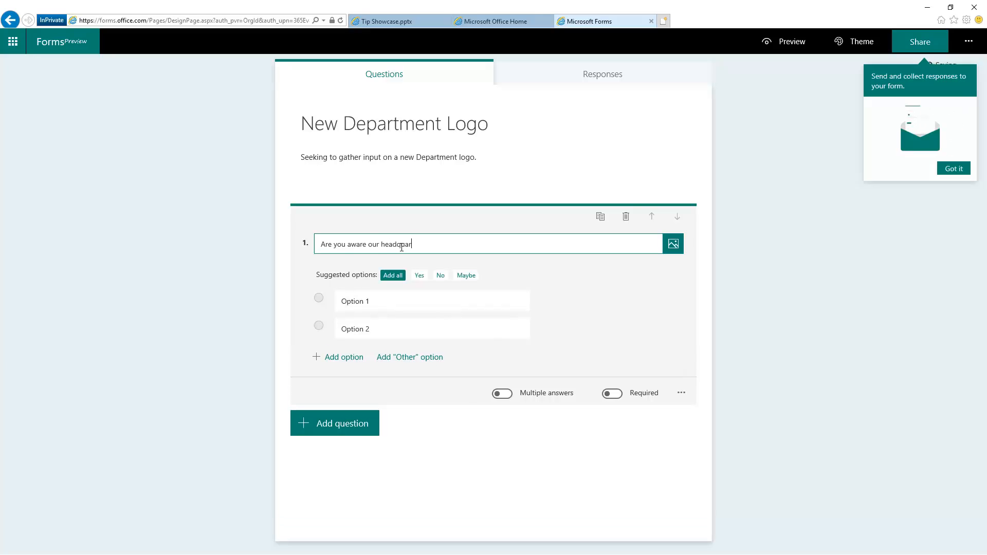
pyautogui.press('BackSpace')
pyautogui.press('BackSpace')
pyautogui.press('BackSpace')
pyautogui.press('BackSpace')
pyautogui.press('BackSpace')
pyautogui.press('BackSpace')
pyautogui.press('BackSpace')
pyautogui.press('BackSpace')
pyautogui.write('parent')
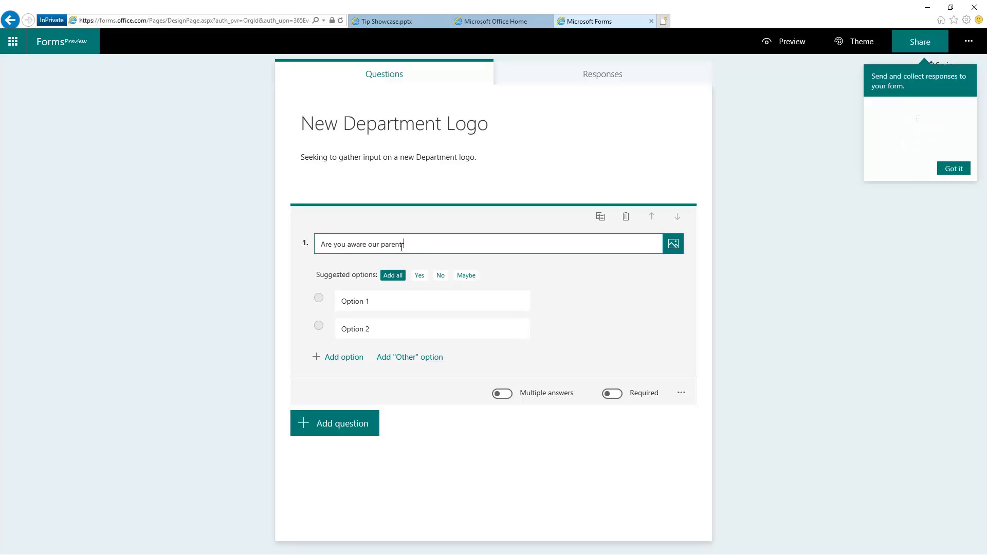
pyautogui.write(' department has a log?')
pyautogui.click(402, 245)
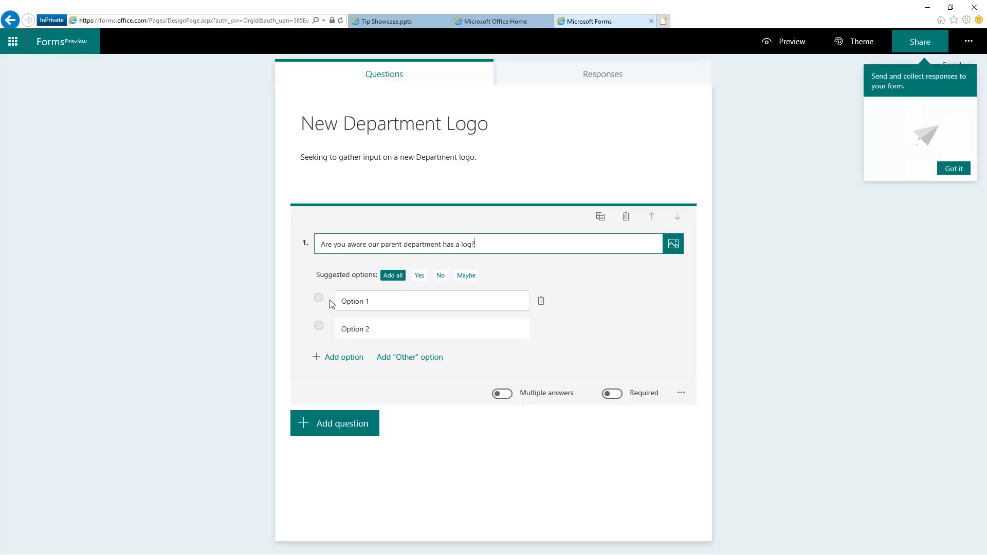
# Fill the first question's answers with the suggested options Yes and No, and check its additional settings.
pyautogui.click(418, 280)
pyautogui.click(418, 281)
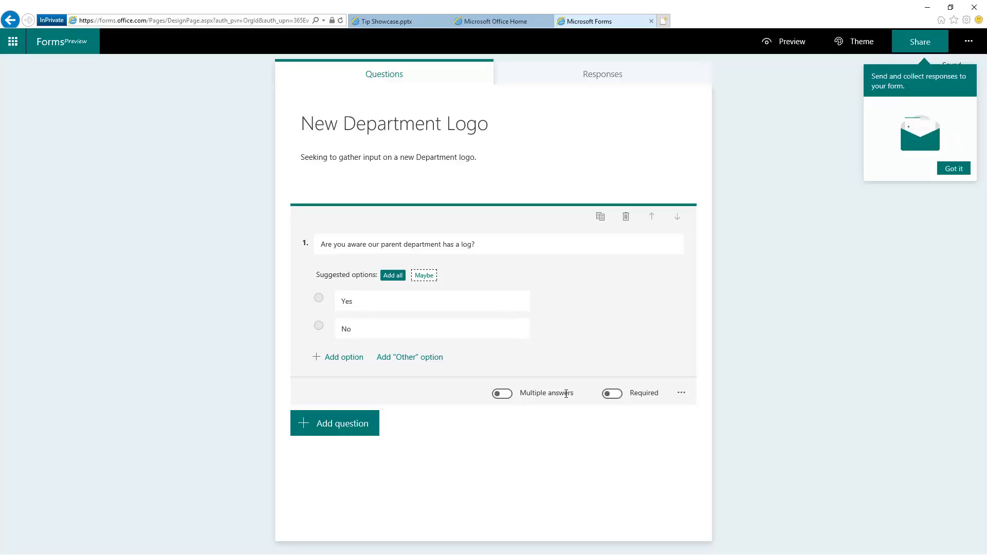
pyautogui.click(681, 394)
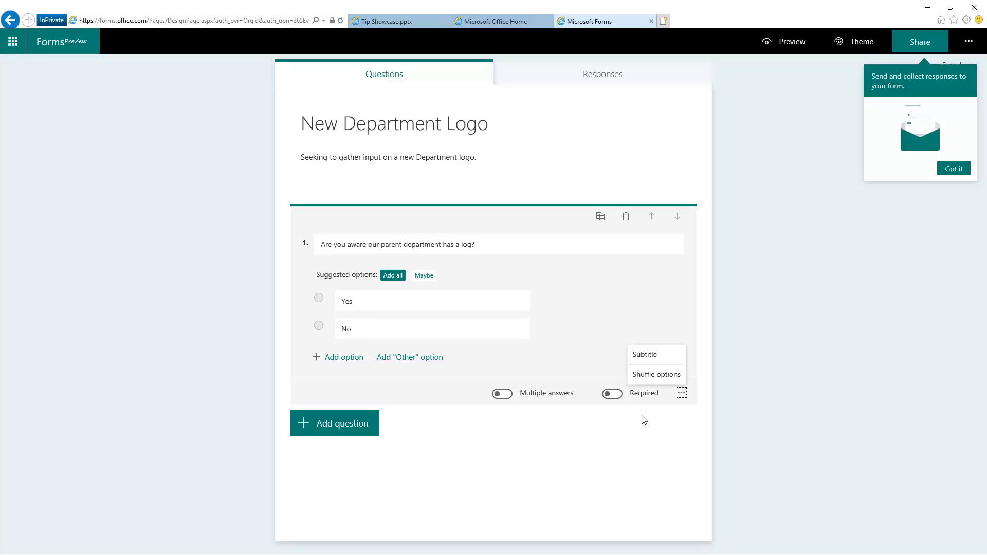
pyautogui.click(632, 450)
# Add a second choice question reading "Should we have our own logo to build tighter unity?".
pyautogui.click(363, 424)
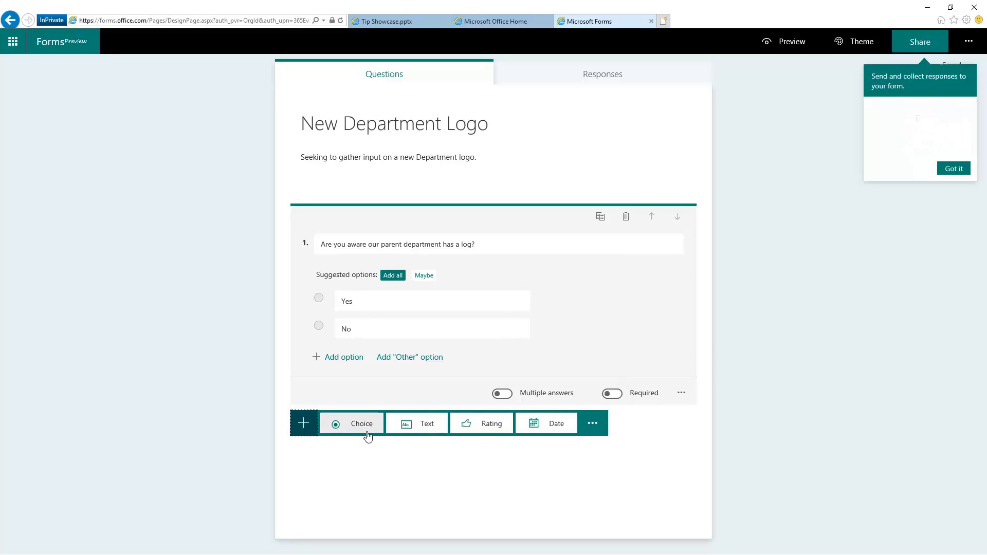
pyautogui.click(364, 427)
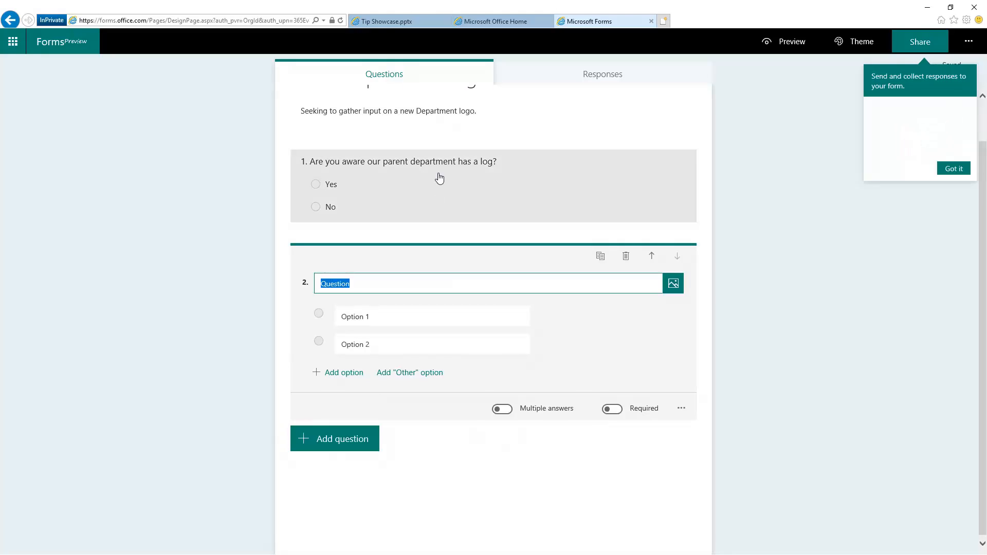
pyautogui.write('Should we have o')
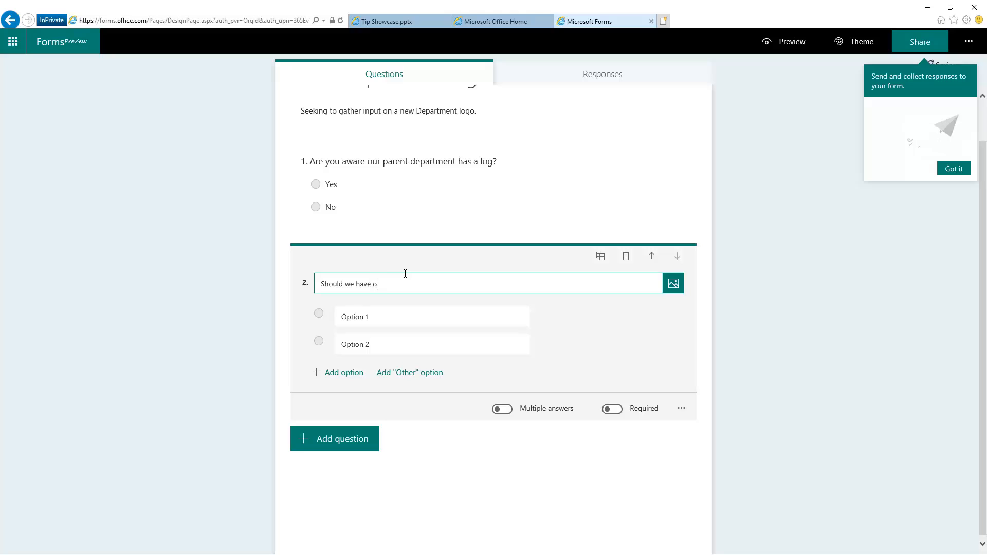
pyautogui.write('ur own log')
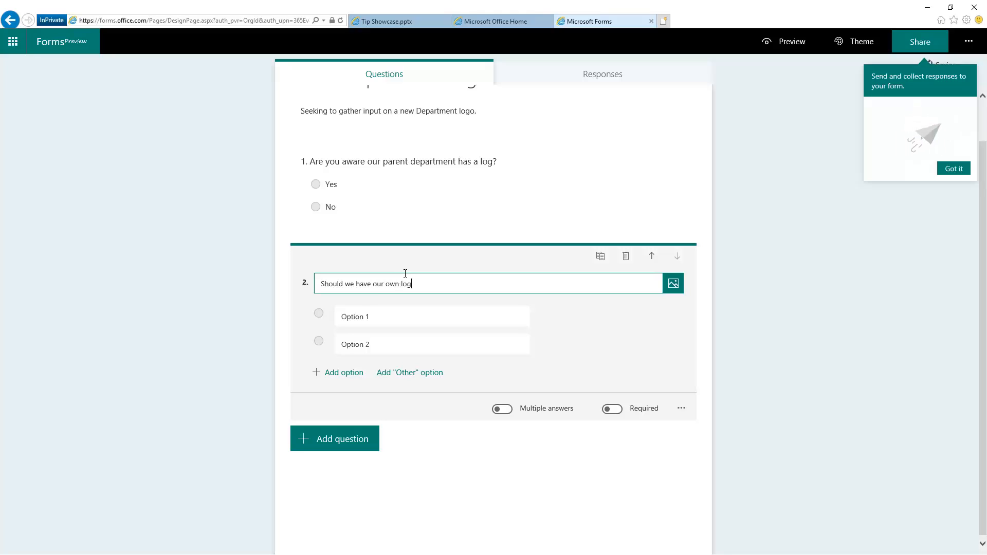
pyautogui.write('o to build tighter unity?')
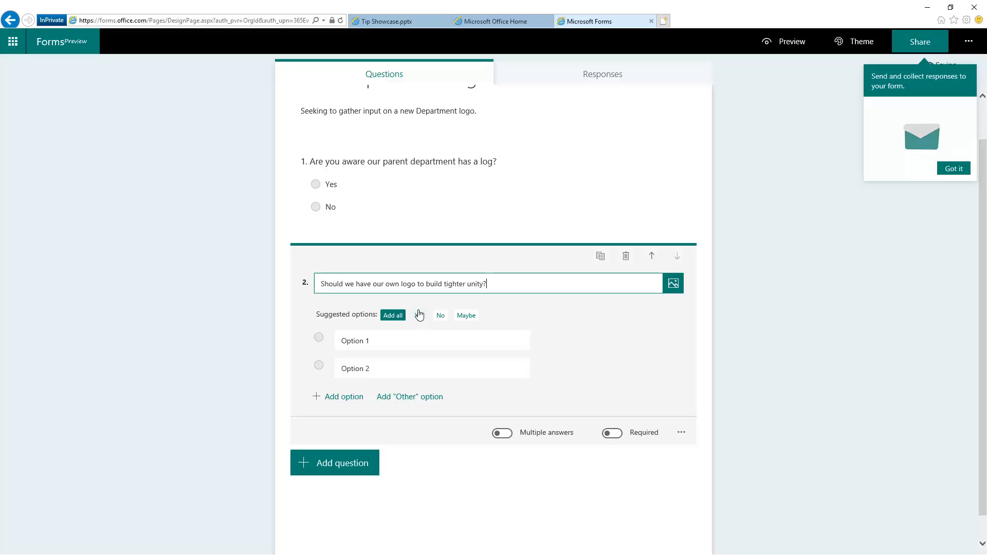
# Set the second question's answer options to "Absolutely" and "I'm undecided".
pyautogui.click(365, 342)
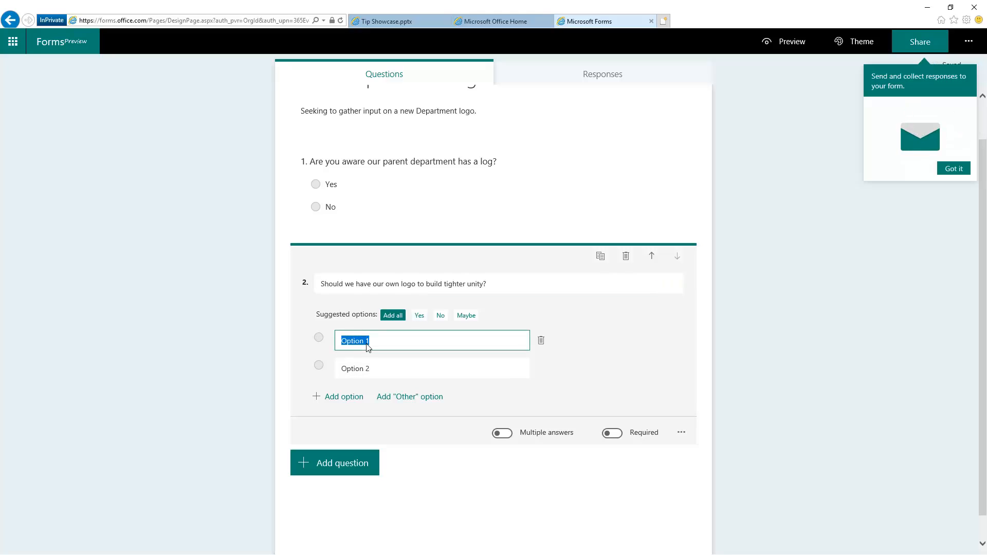
pyautogui.write('Absolutely')
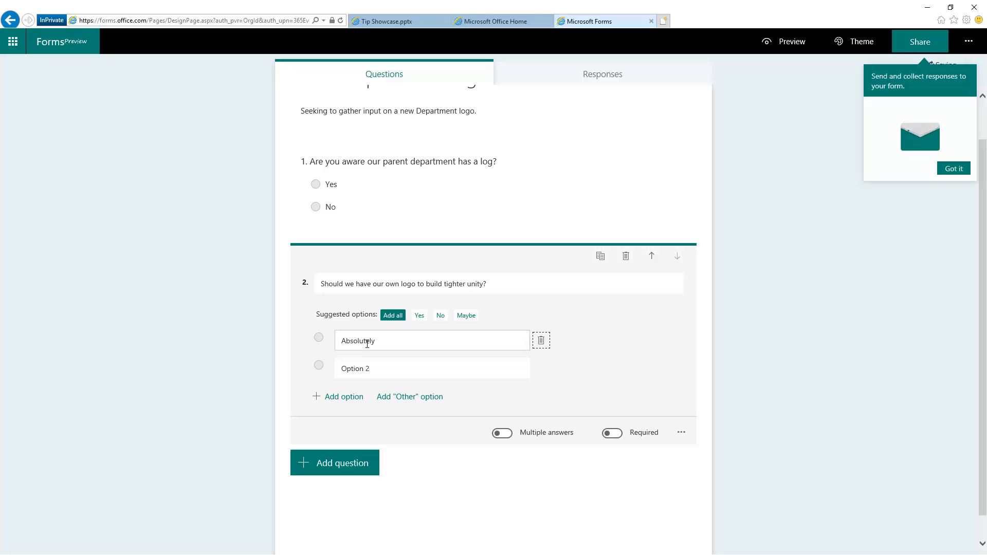
pyautogui.press('Tab')
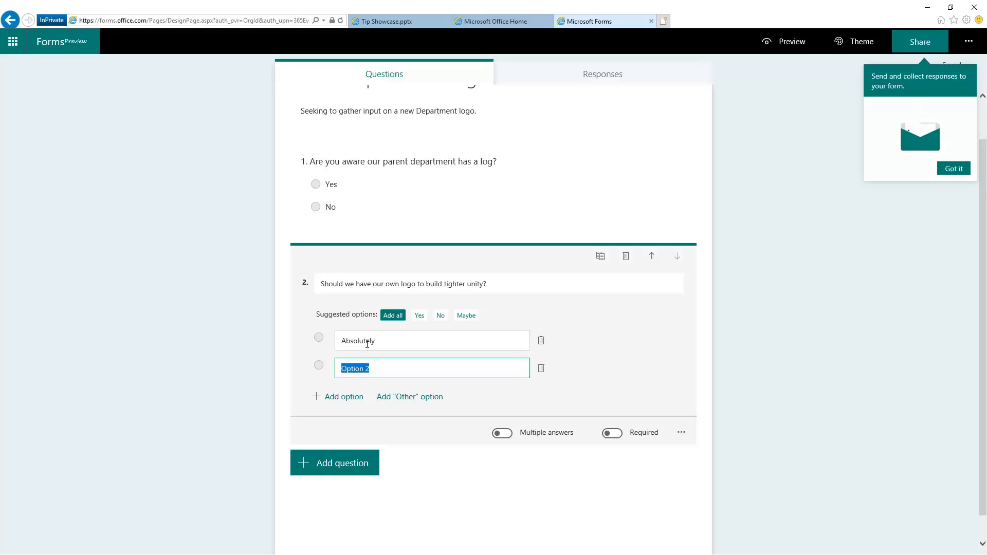
pyautogui.write('I')
pyautogui.write("'m not ")
pyautogui.write('un')
pyautogui.write('decided')
pyautogui.click(474, 410)
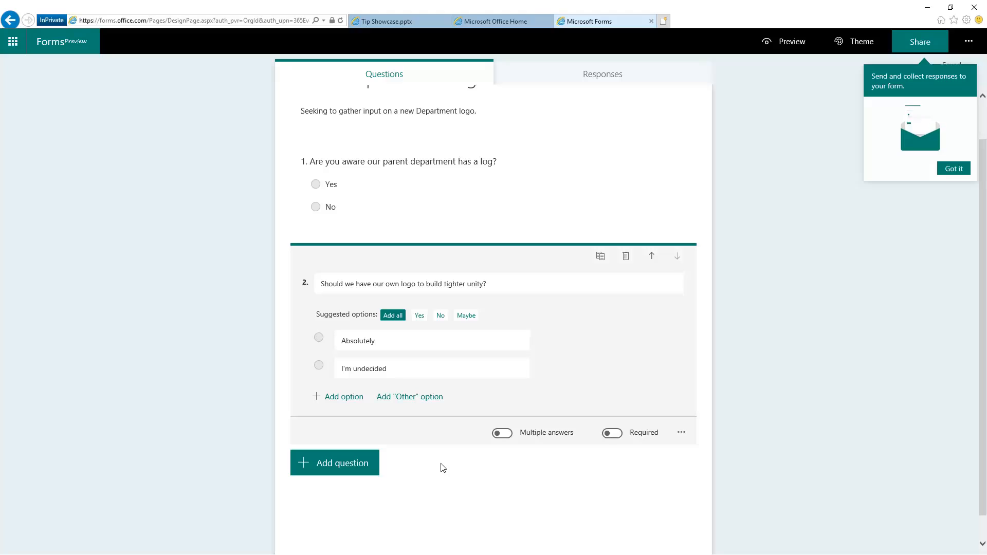
# Move the question about having our own logo to first place and return it to second place.
pyautogui.click(368, 465)
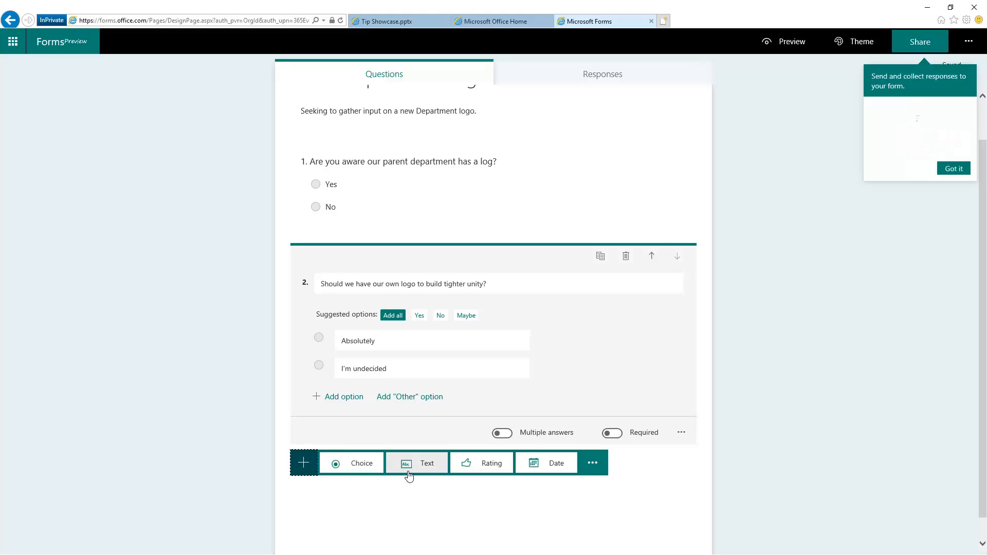
pyautogui.click(653, 256)
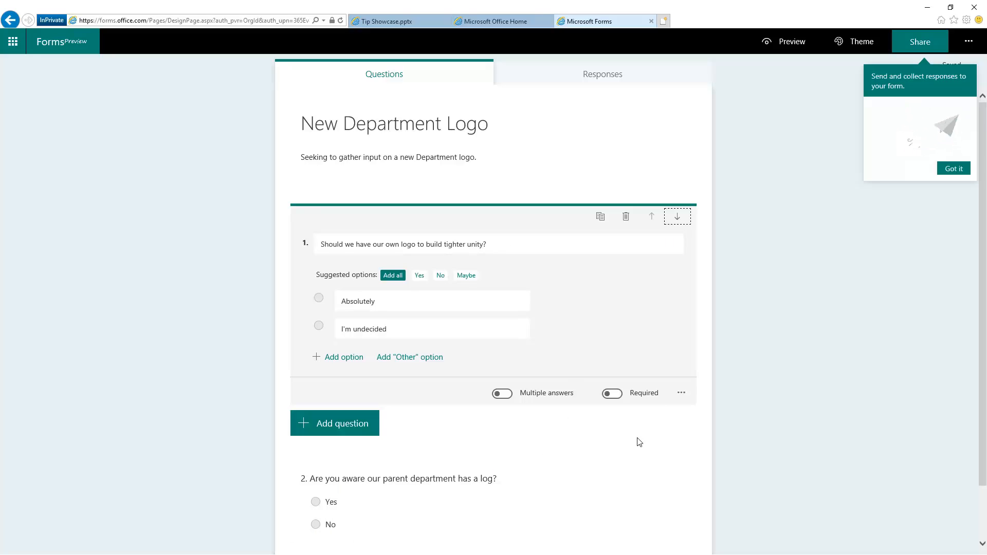
pyautogui.click(678, 218)
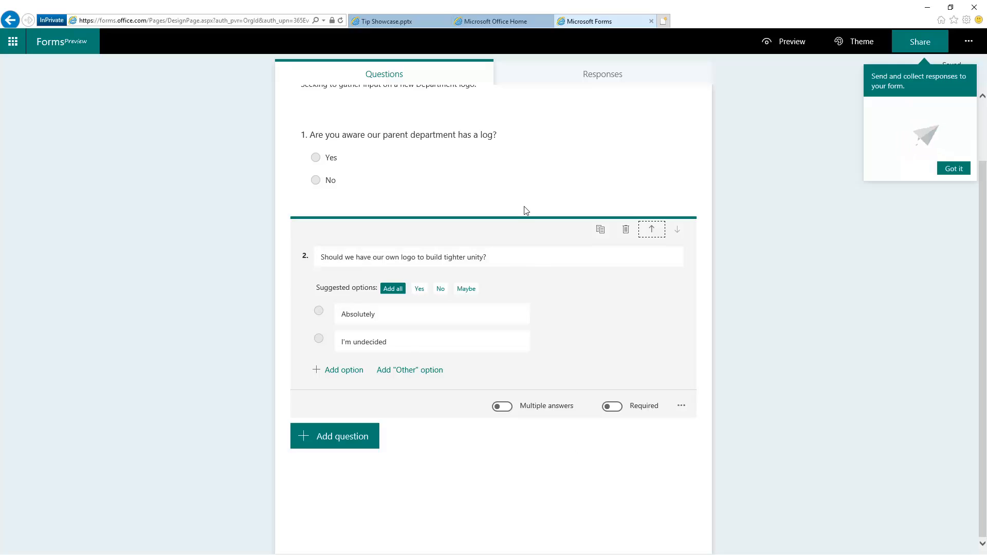
pyautogui.scroll(2, 535, 155)
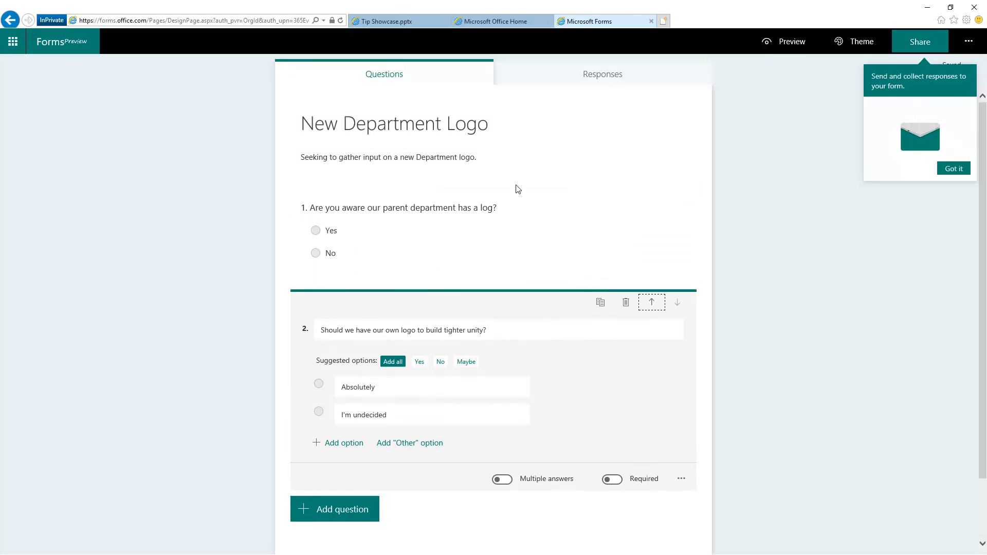
pyautogui.click(461, 151)
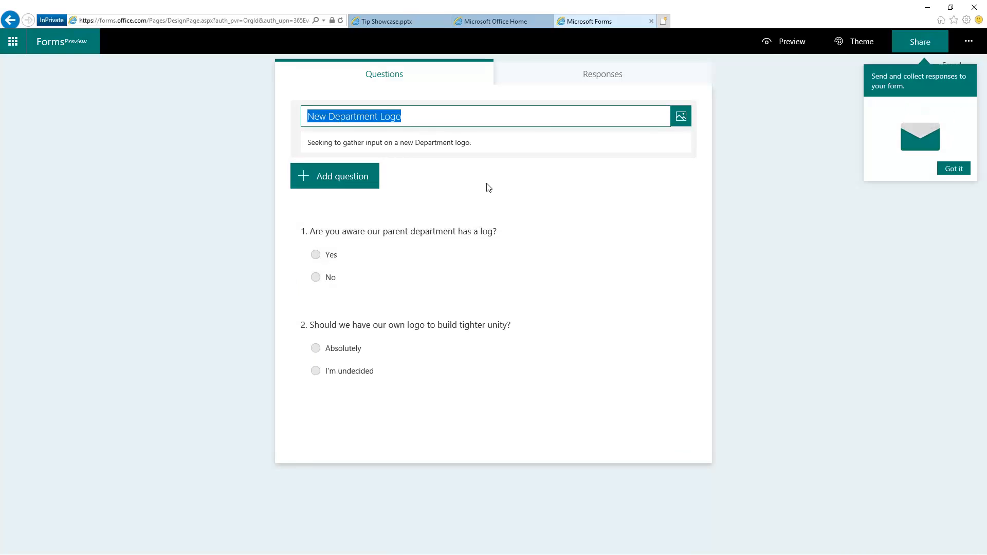
# Review the form's responses summary, and dismiss the sharing tip after returning to the questions.
pyautogui.click(562, 75)
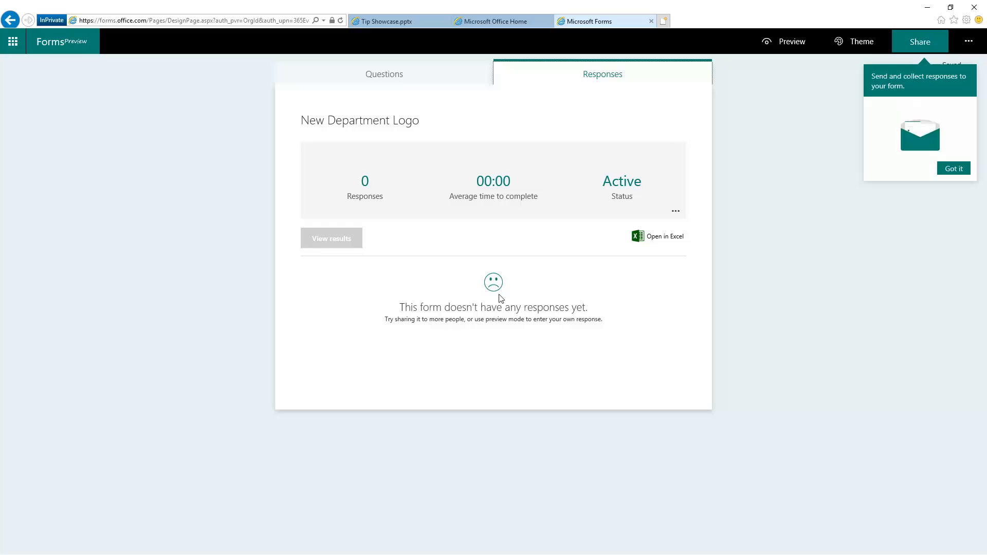
pyautogui.click(401, 81)
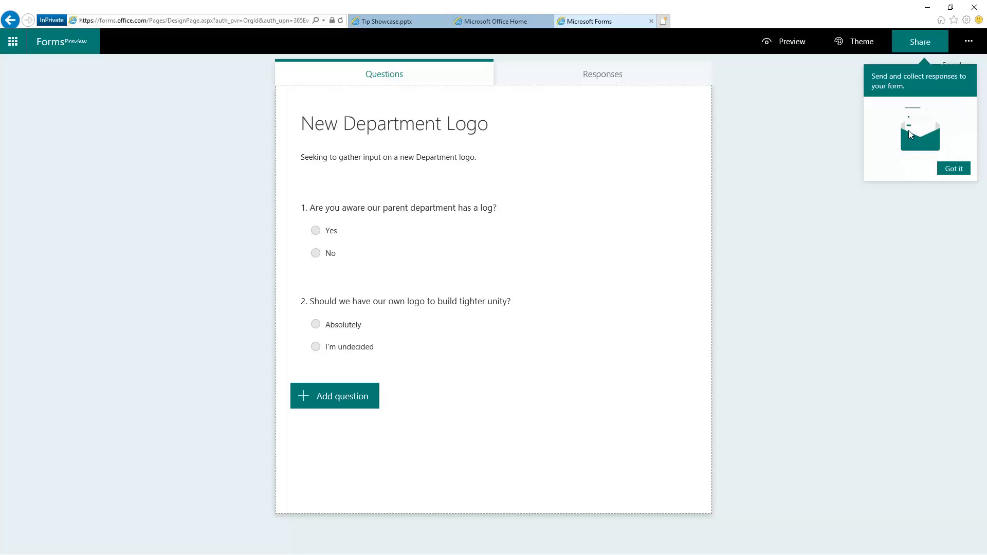
pyautogui.click(954, 168)
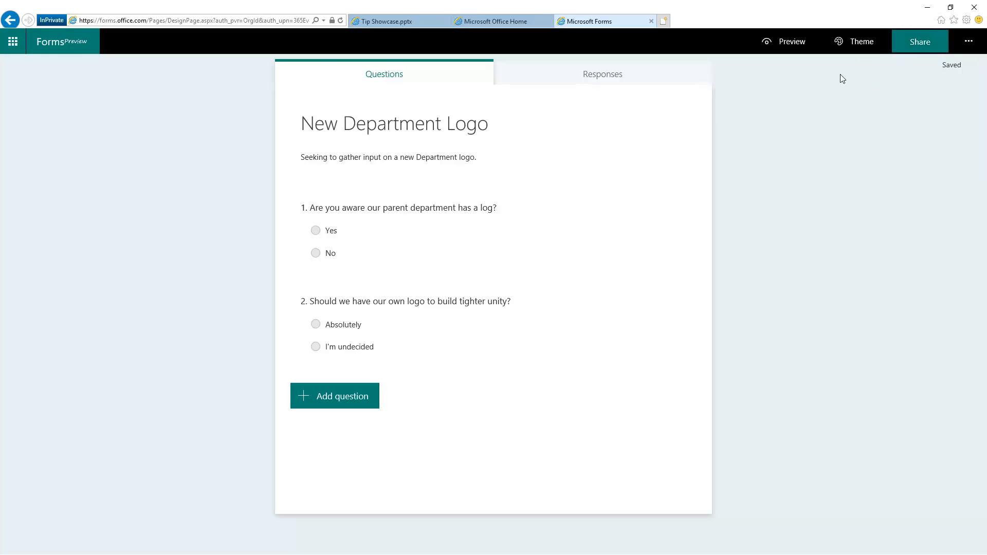
# Preview the form in the computer layout and look through its full mobile layout.
pyautogui.click(786, 40)
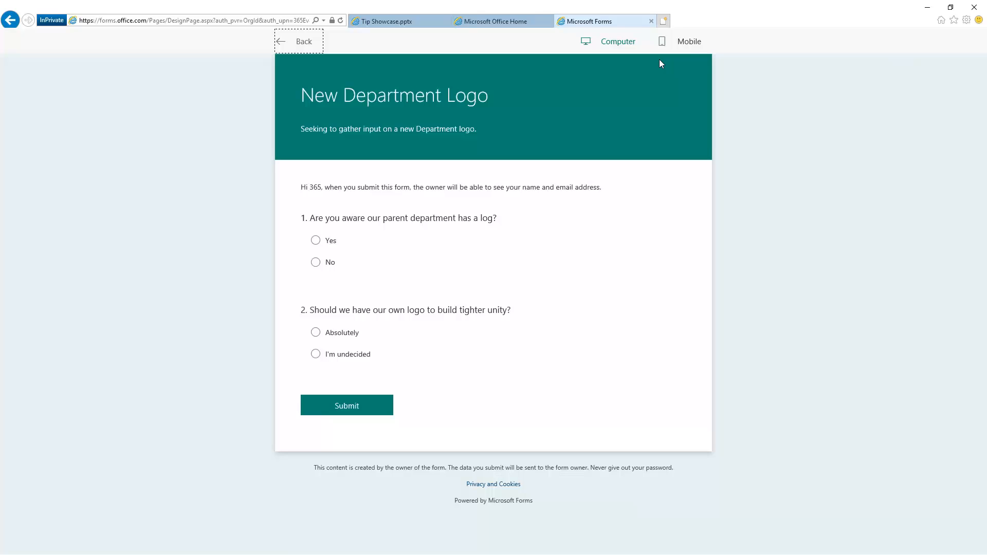
pyautogui.click(688, 41)
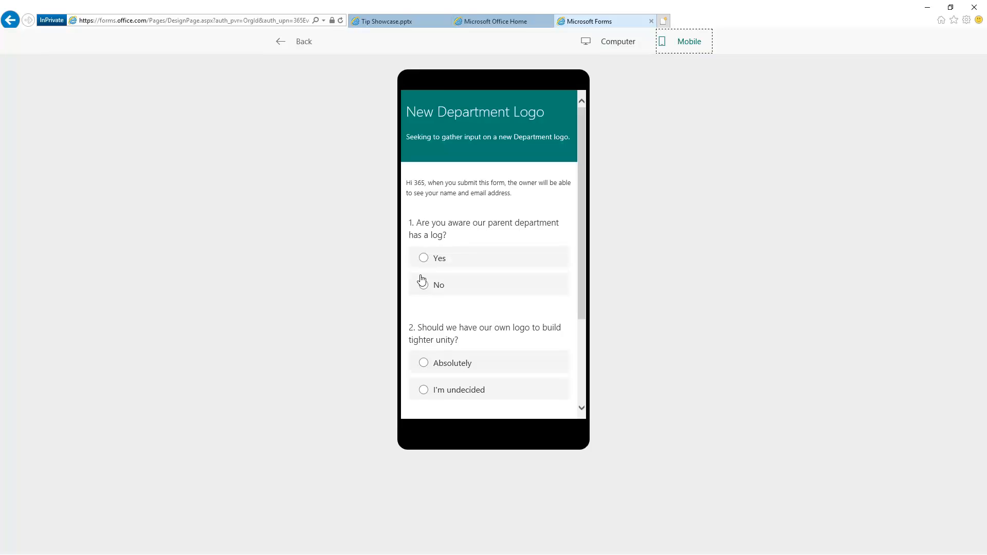
pyautogui.scroll(-3, 568, 339)
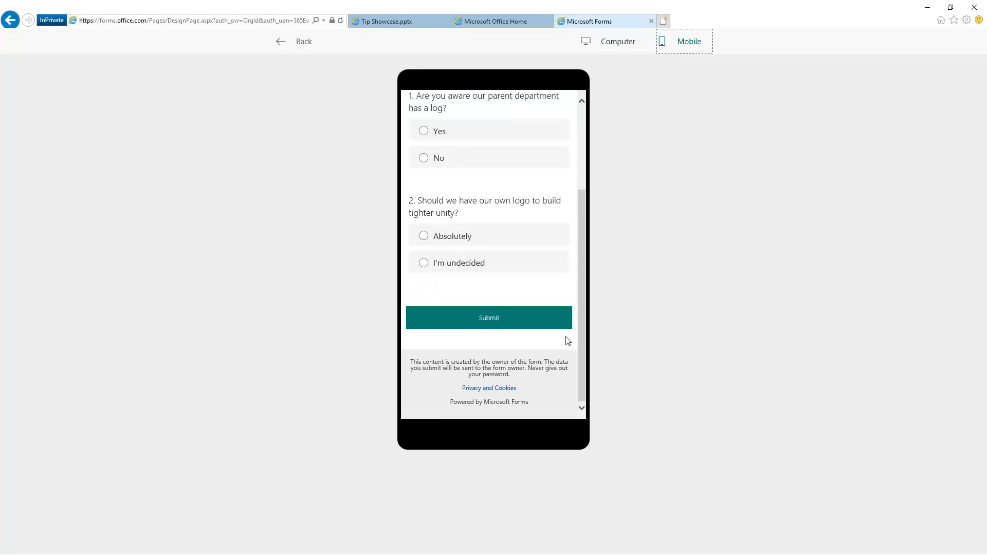
pyautogui.scroll(3, 568, 339)
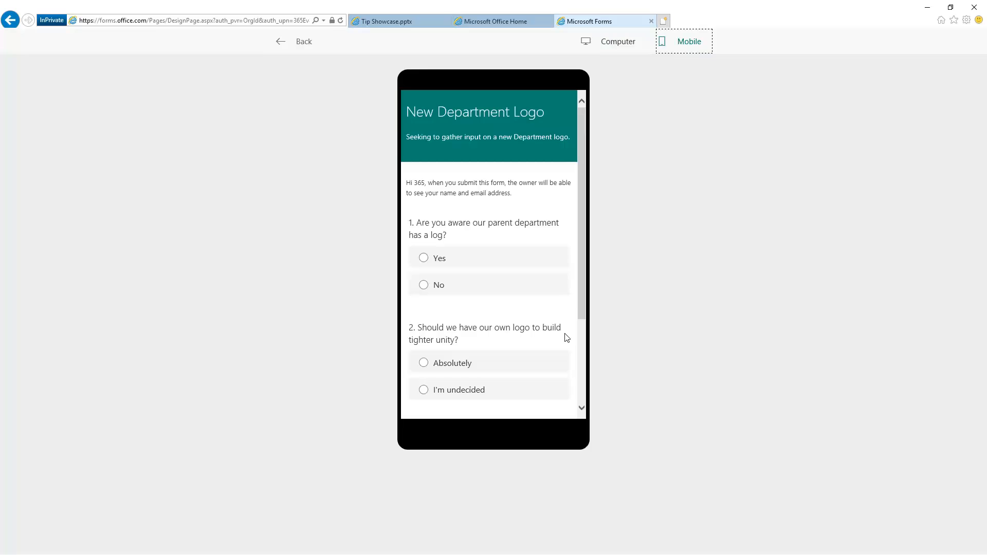
# Leave the form preview and open the form's organization-only response link in a new browser tab.
pyautogui.click(624, 43)
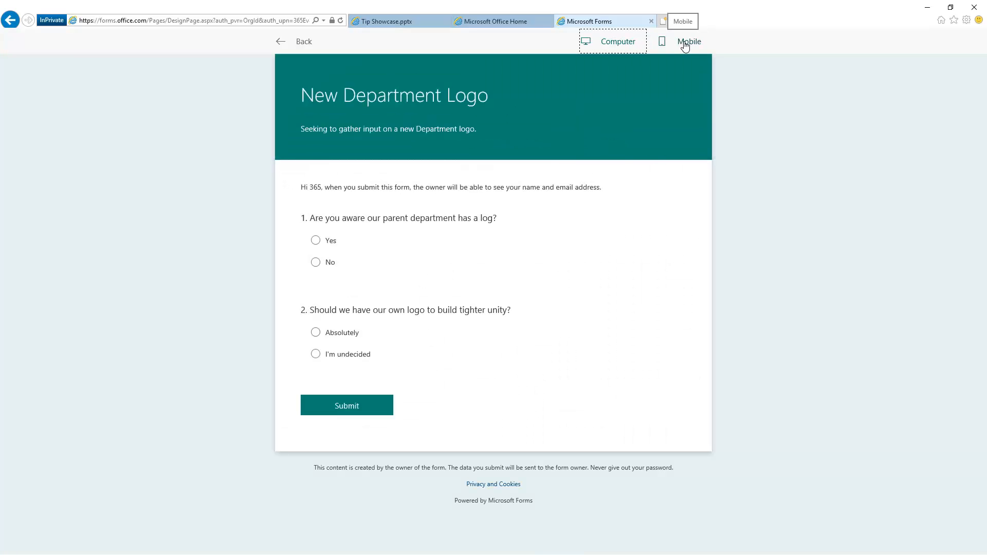
pyautogui.click(306, 43)
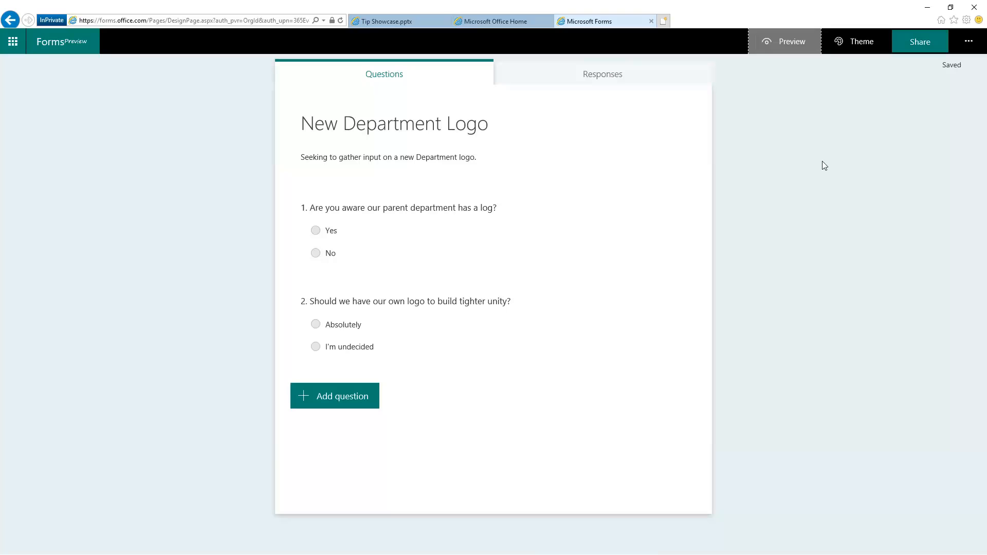
pyautogui.click(918, 46)
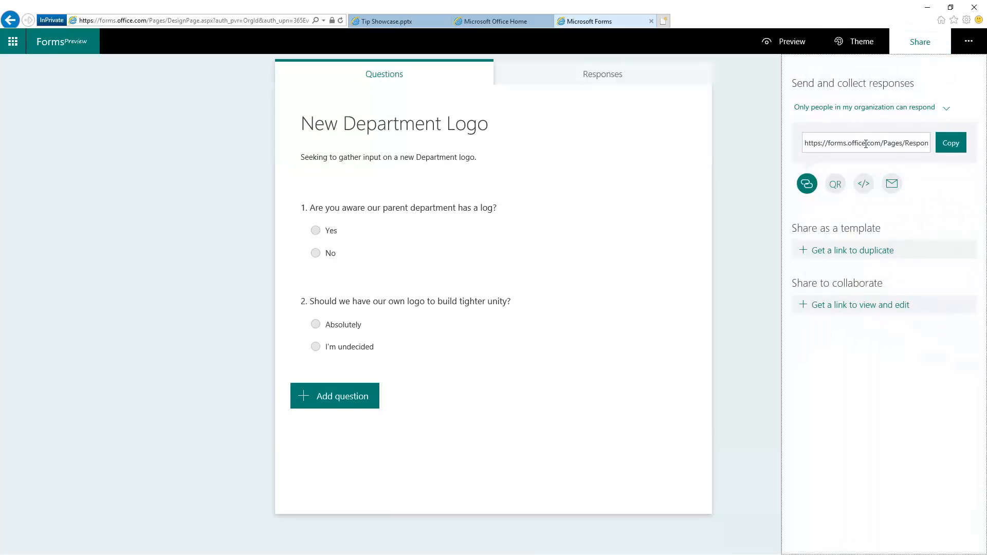
pyautogui.click(866, 143)
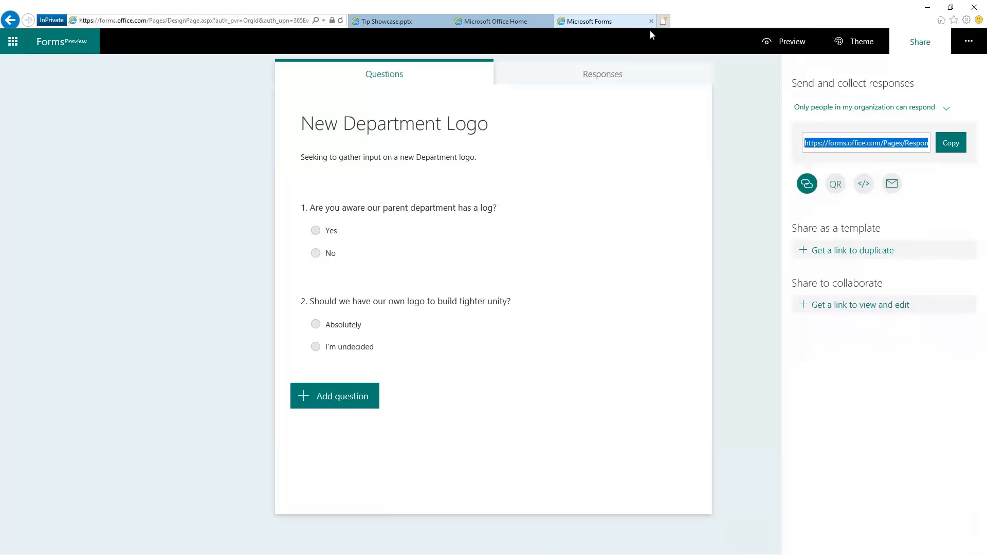
pyautogui.click(664, 21)
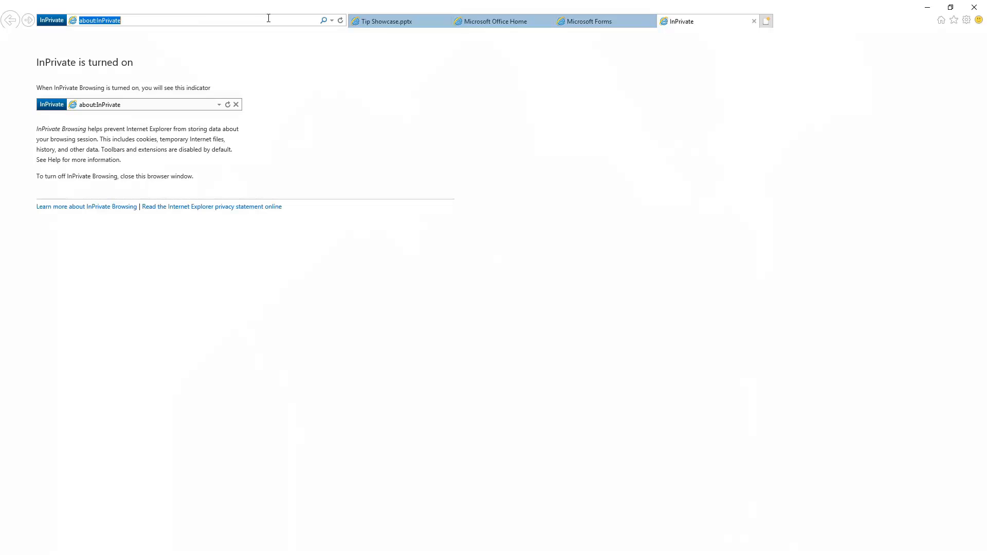
pyautogui.hotkey('ctrl', 'v')
pyautogui.press('Return')
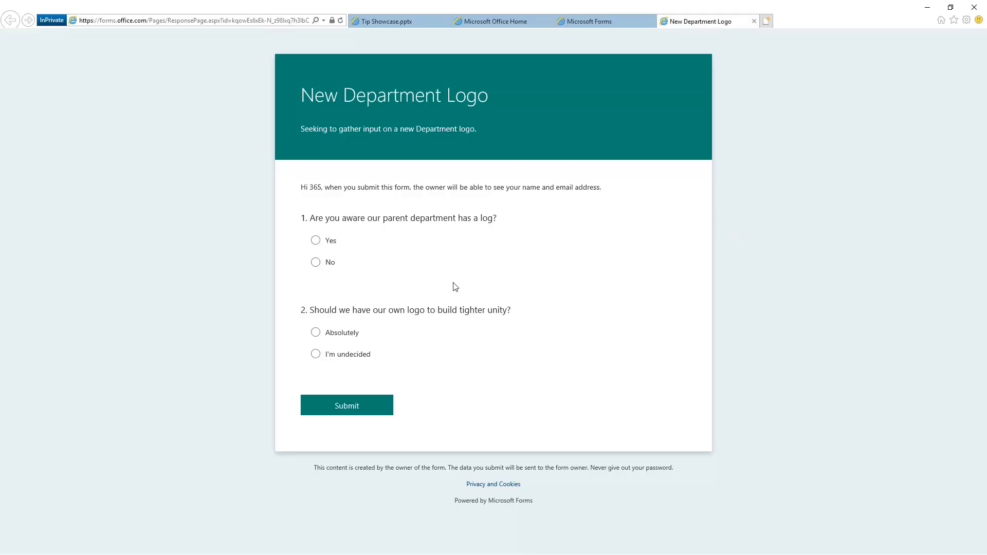
# Submit a test response answering "No" to the first question and "Absolutely" to the second.
pyautogui.click(318, 242)
pyautogui.click(316, 264)
pyautogui.click(316, 334)
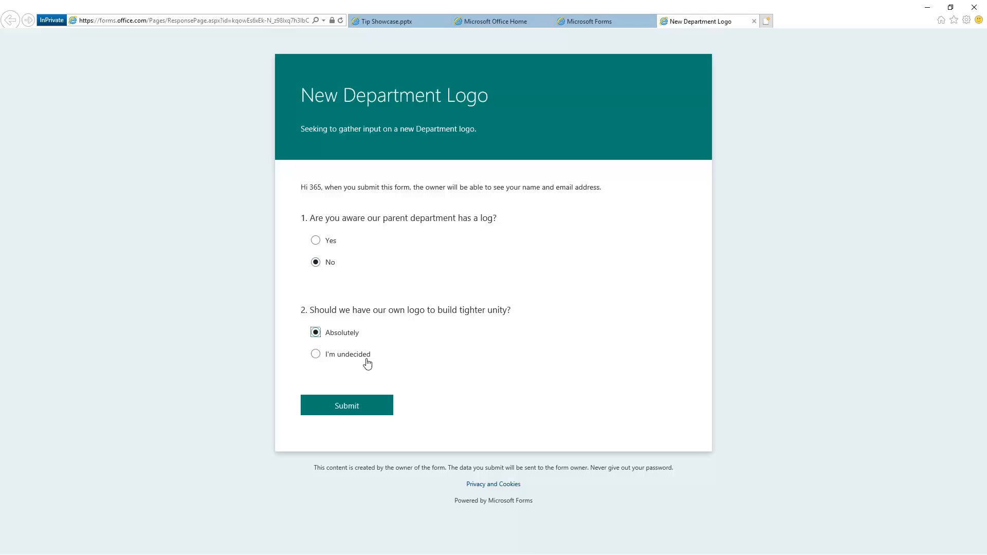
pyautogui.click(354, 411)
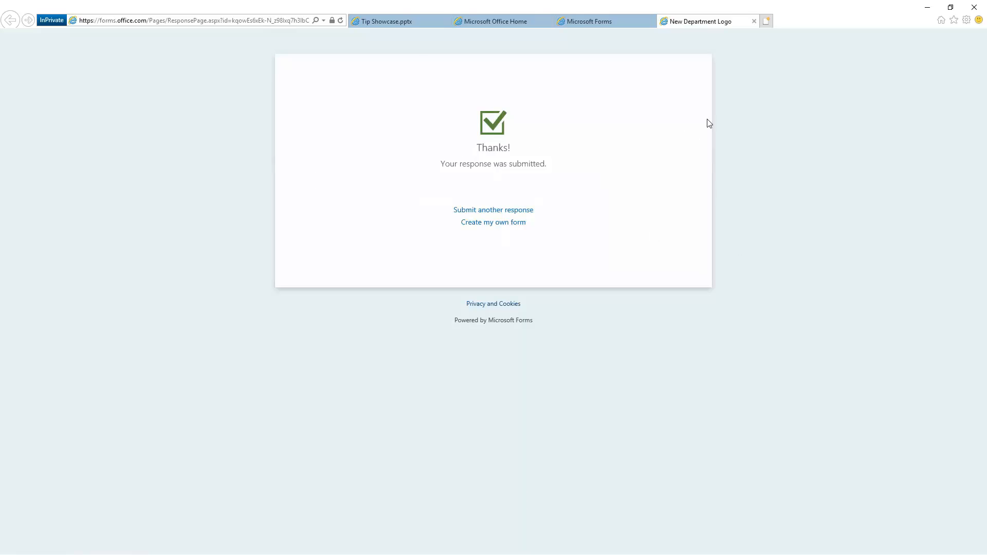
# Close the submitted response page, review the form's responses summary and return to the questions.
pyautogui.click(754, 21)
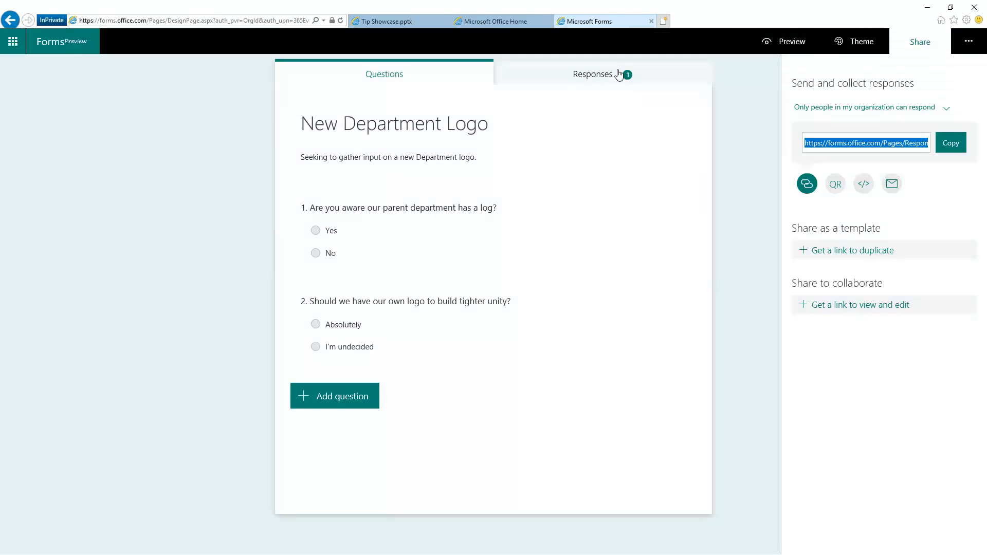
pyautogui.click(572, 77)
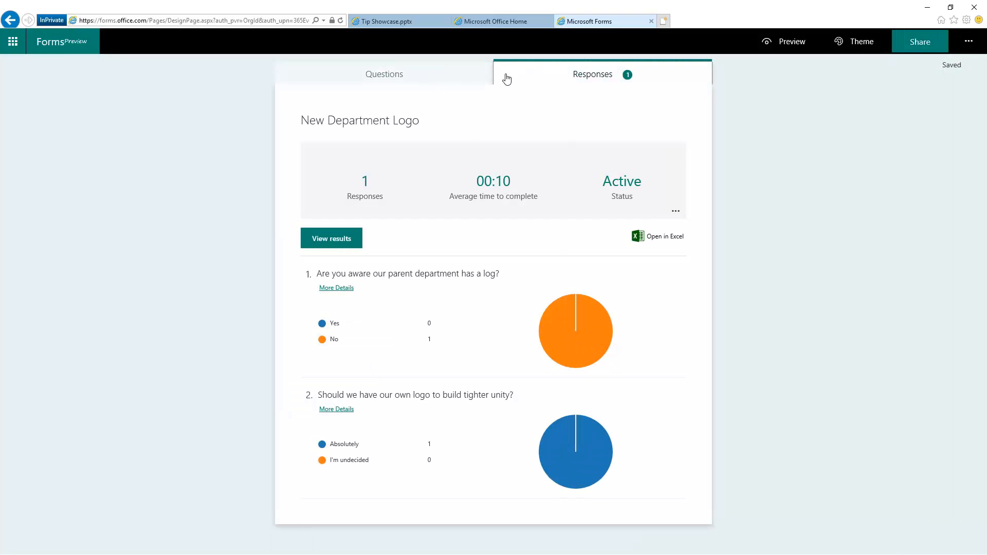
pyautogui.click(434, 71)
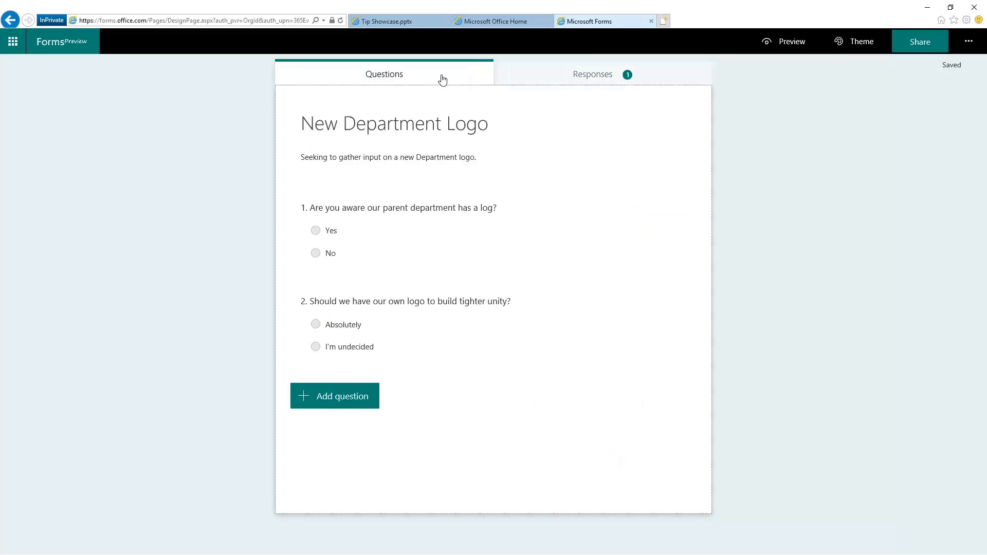
# Try the space theme with the rocket, and set the form's theme to the blue sky with clouds and green hills.
pyautogui.click(861, 44)
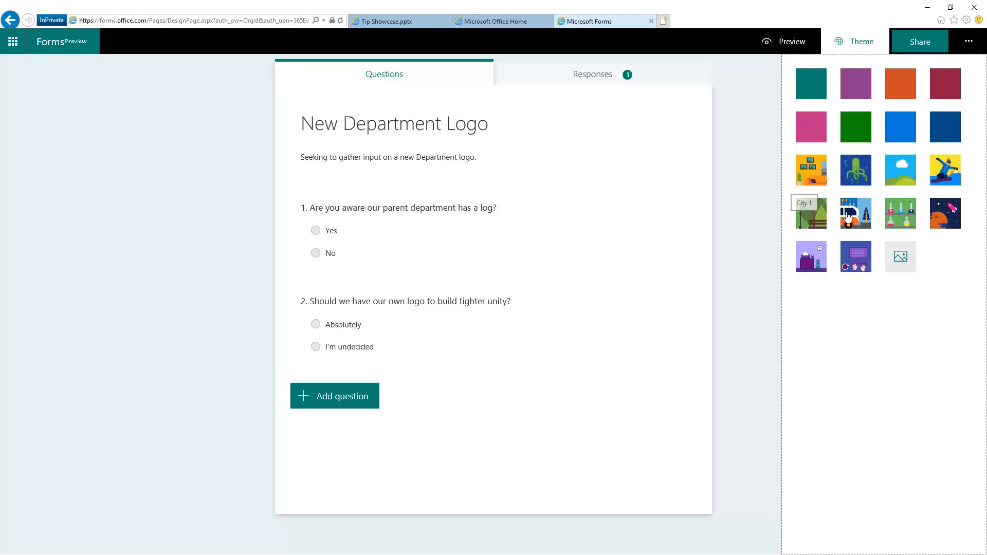
pyautogui.click(938, 215)
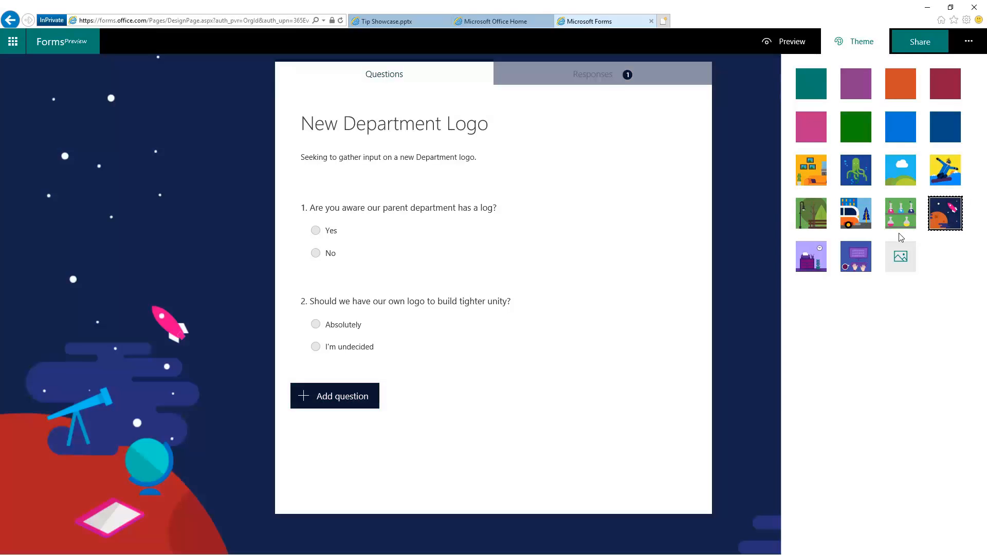
pyautogui.click(890, 187)
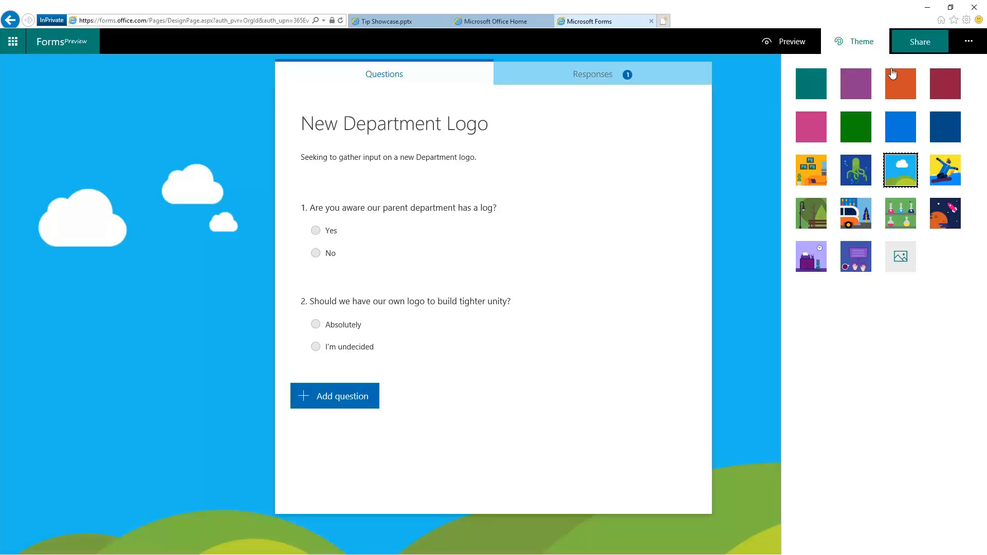
# Open the response link in a new browser tab and submit a second response answering "Yes" and "I'm undecided".
pyautogui.click(665, 22)
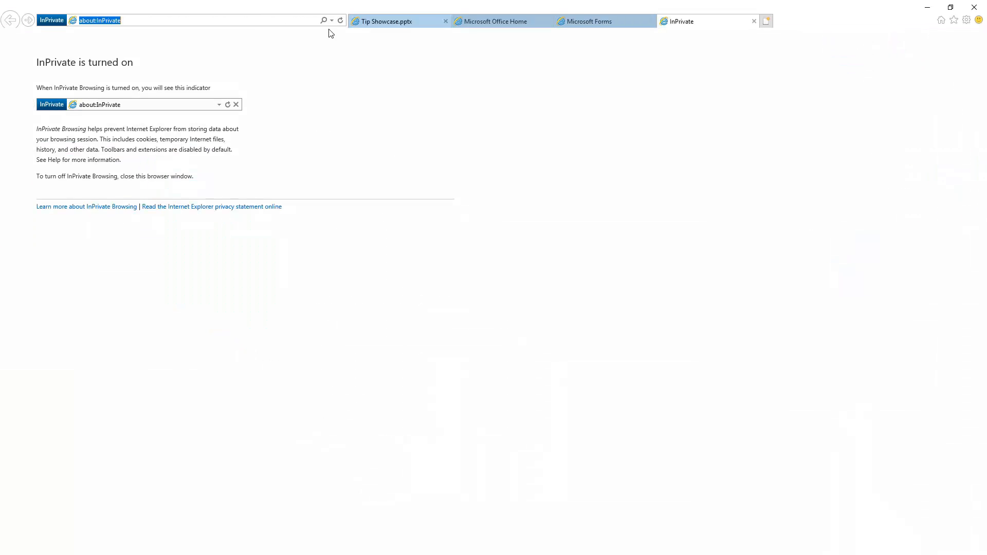
pyautogui.hotkey('ctrl', 'v')
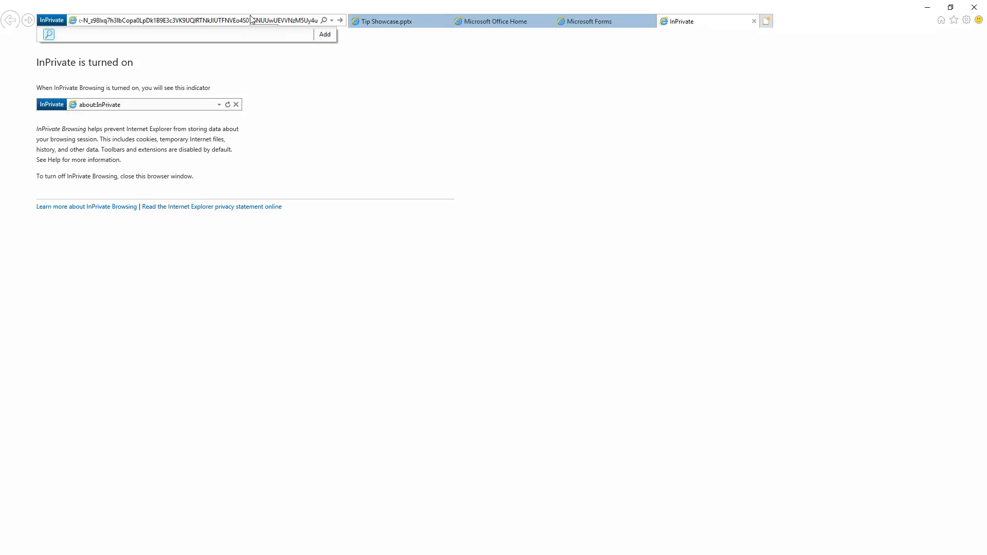
pyautogui.press('Return')
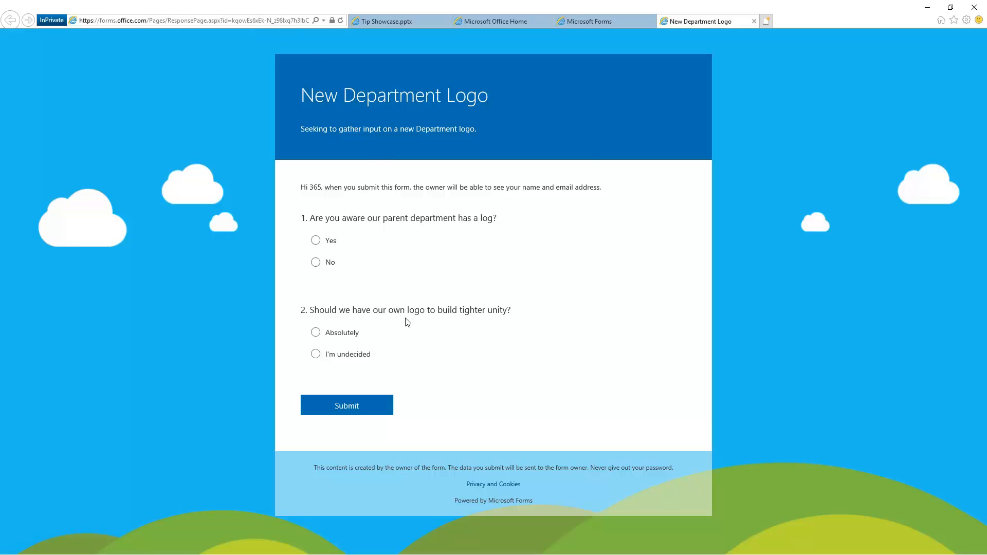
pyautogui.click(328, 360)
pyautogui.click(315, 242)
pyautogui.click(346, 409)
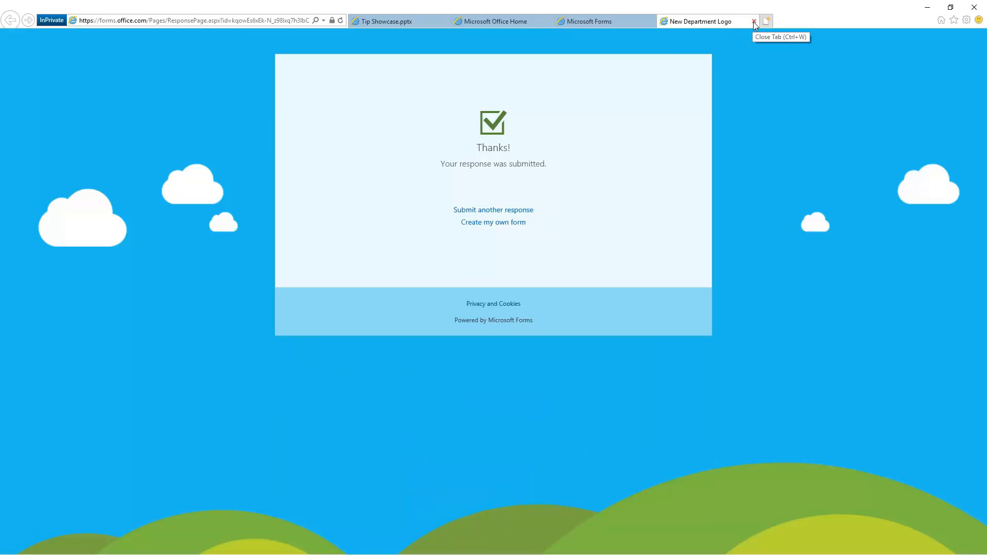
pyautogui.click(754, 21)
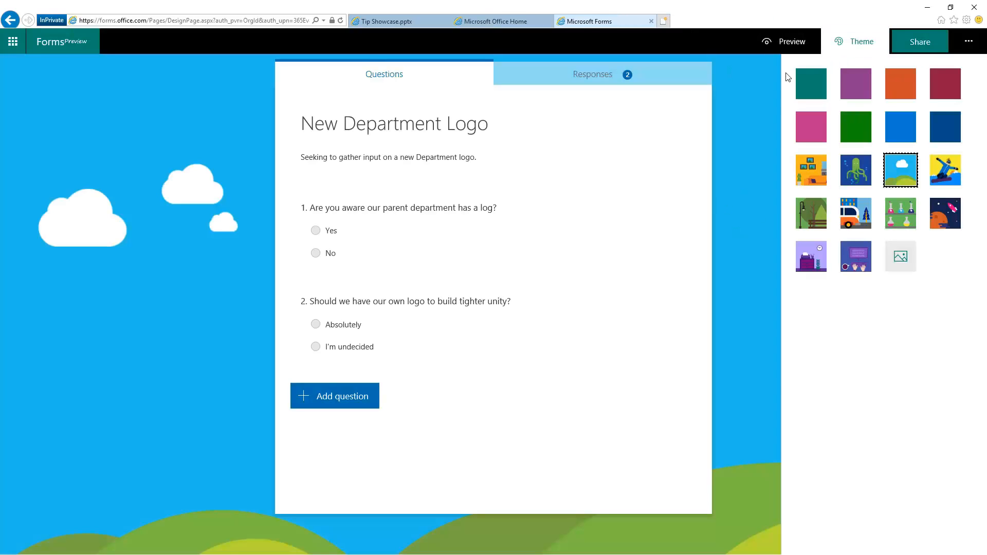
# Close the theme choices, review the answer charts in the responses summary and return to the questions.
pyautogui.click(855, 41)
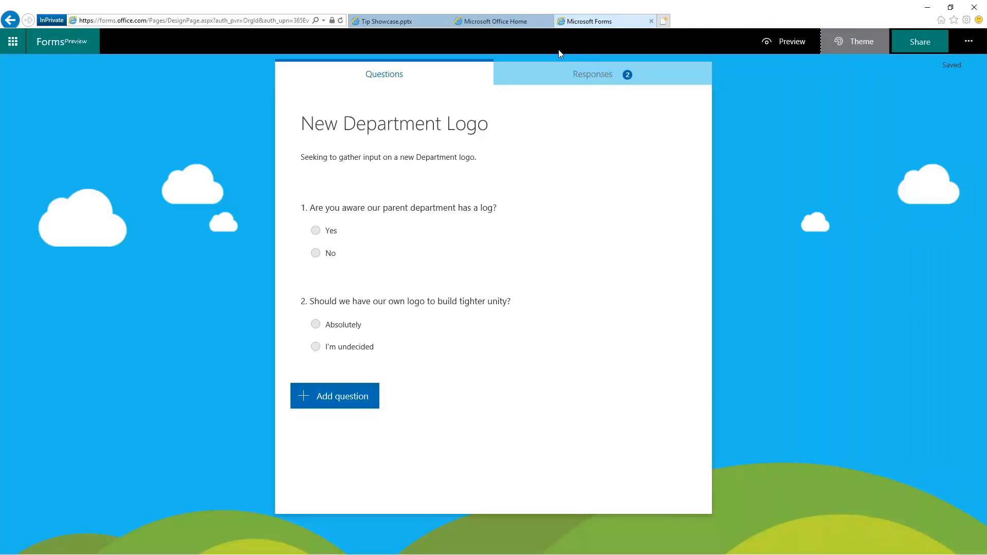
pyautogui.click(585, 78)
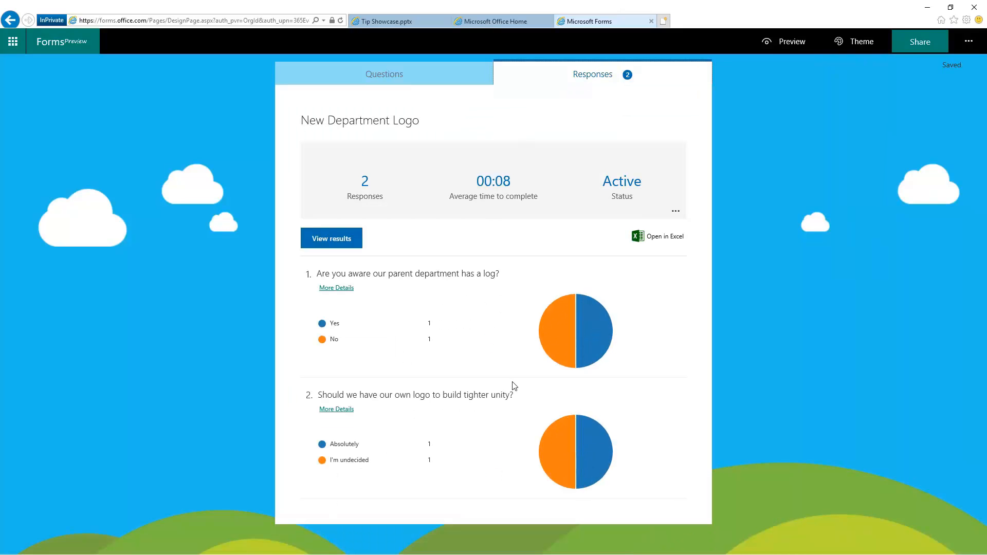
pyautogui.moveTo(424, 341)
pyautogui.click(378, 81)
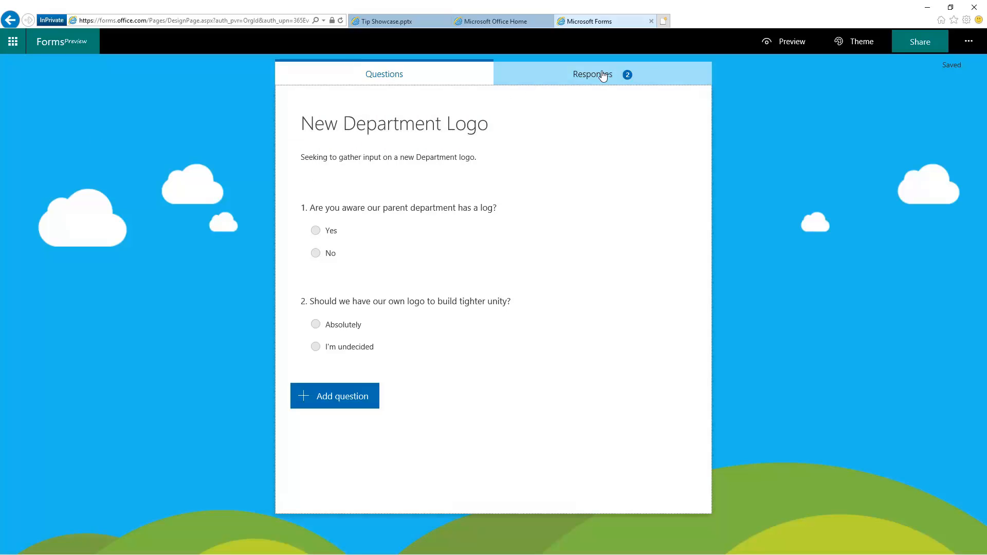
# Preview the themed form in the computer and mobile layouts, and switch to the Microsoft Office Home page.
pyautogui.click(797, 48)
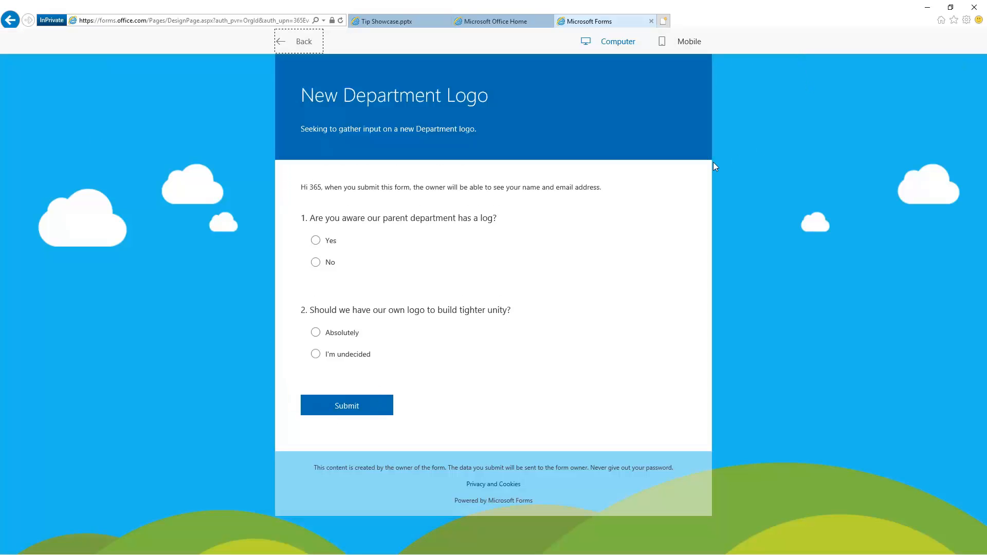
pyautogui.click(689, 41)
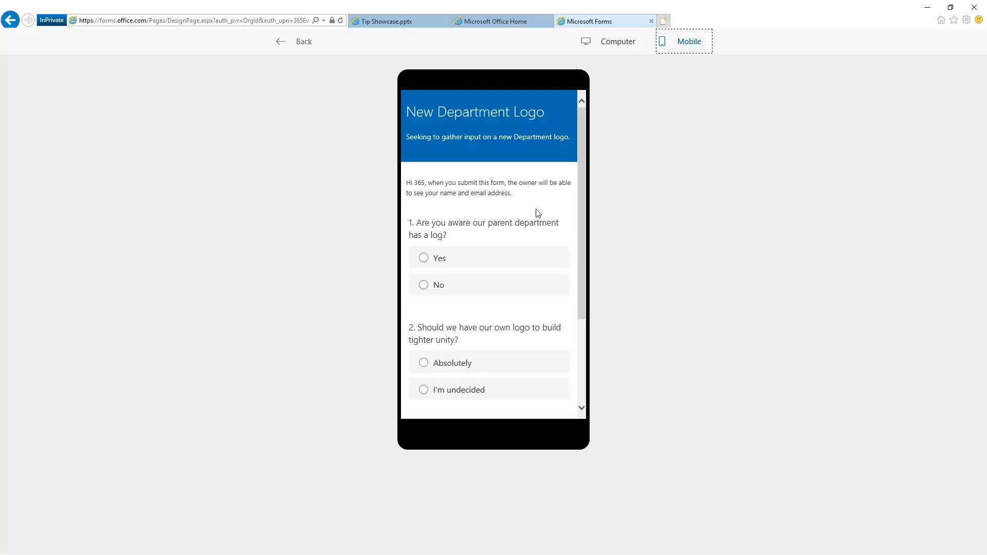
pyautogui.click(622, 43)
pyautogui.click(503, 24)
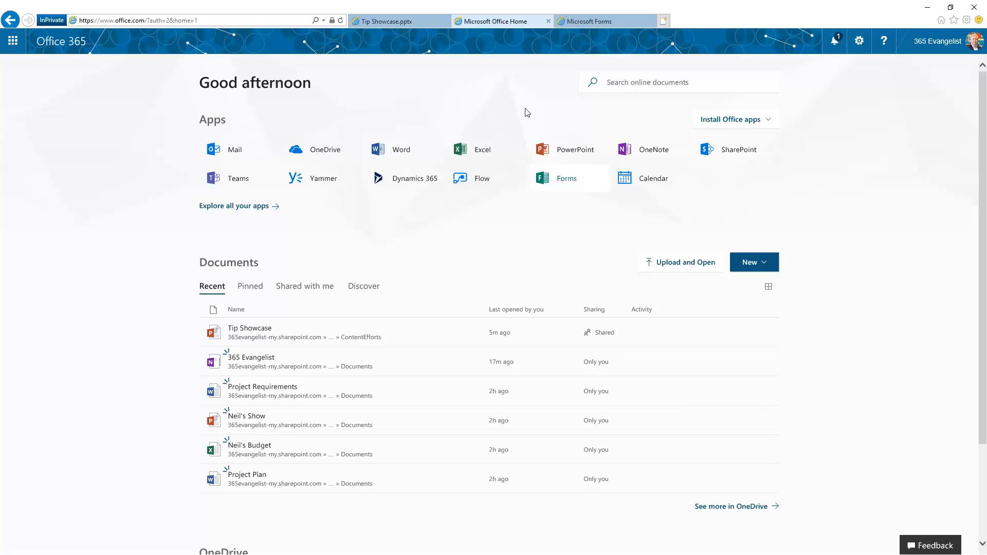